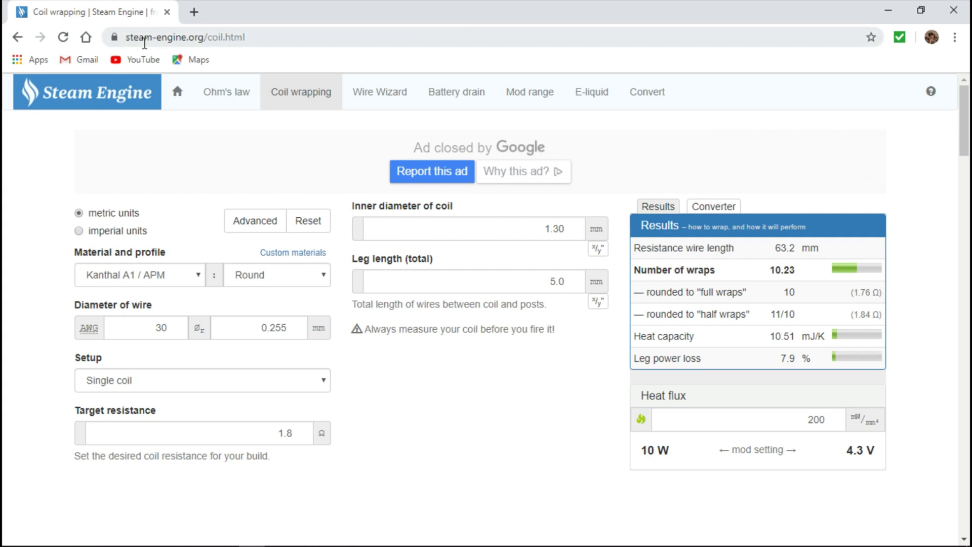
Switch the coil calculator to imperial units and back to metric units.
double_click(210, 33)
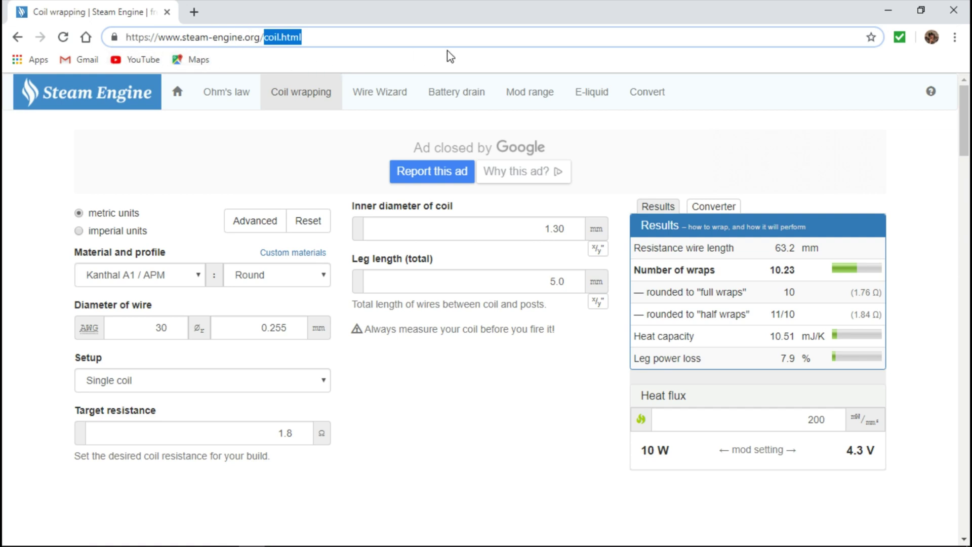
left_click(361, 39)
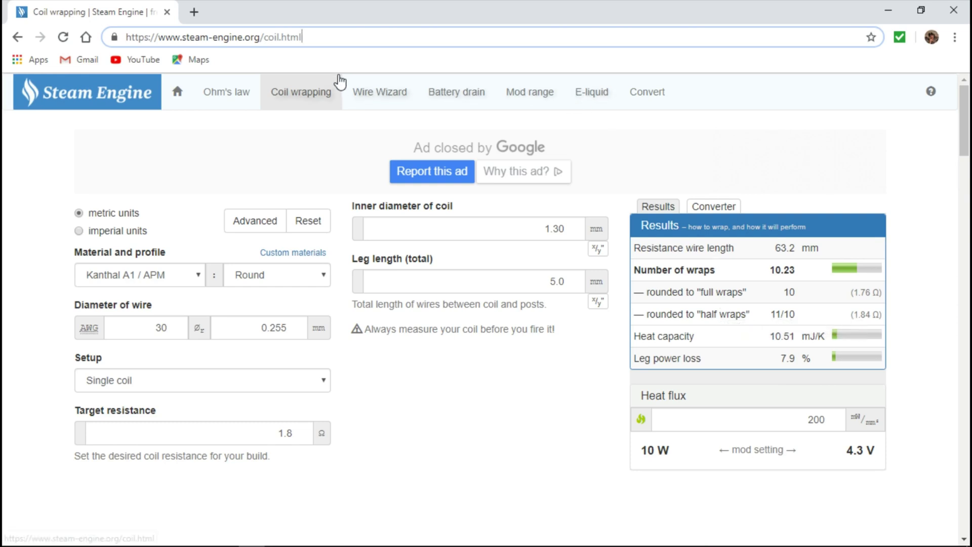
left_click(79, 231)
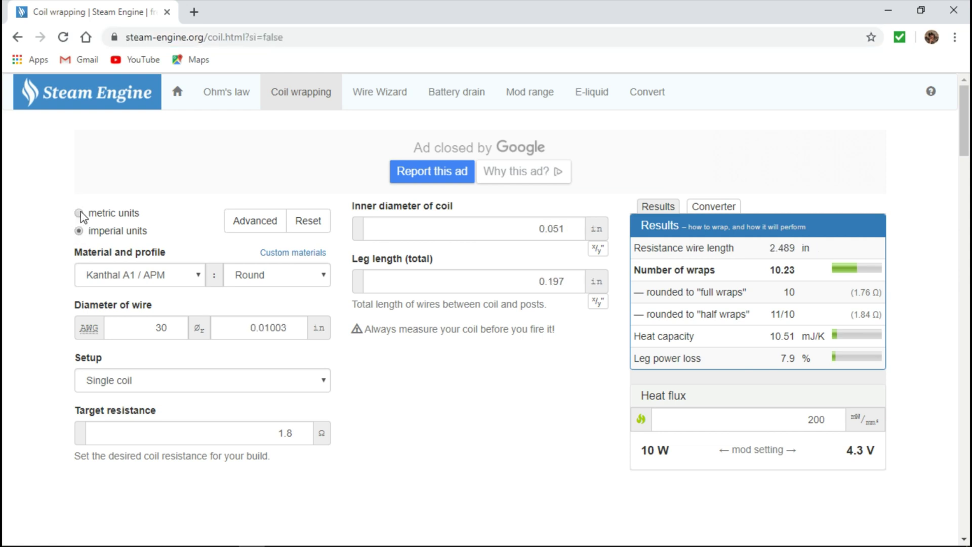
left_click(80, 212)
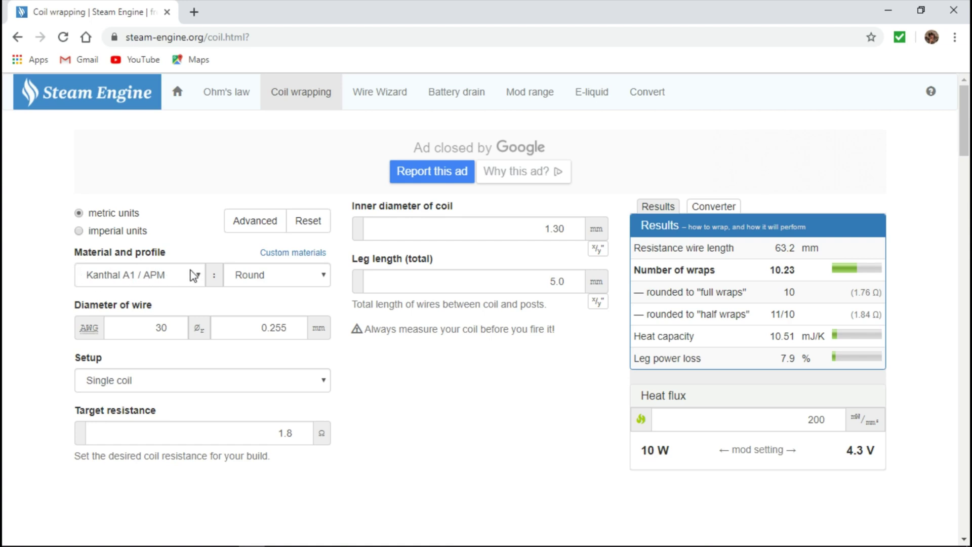
Look through the available wire materials and set the material to Nichrome N80 (A).
left_click(202, 277)
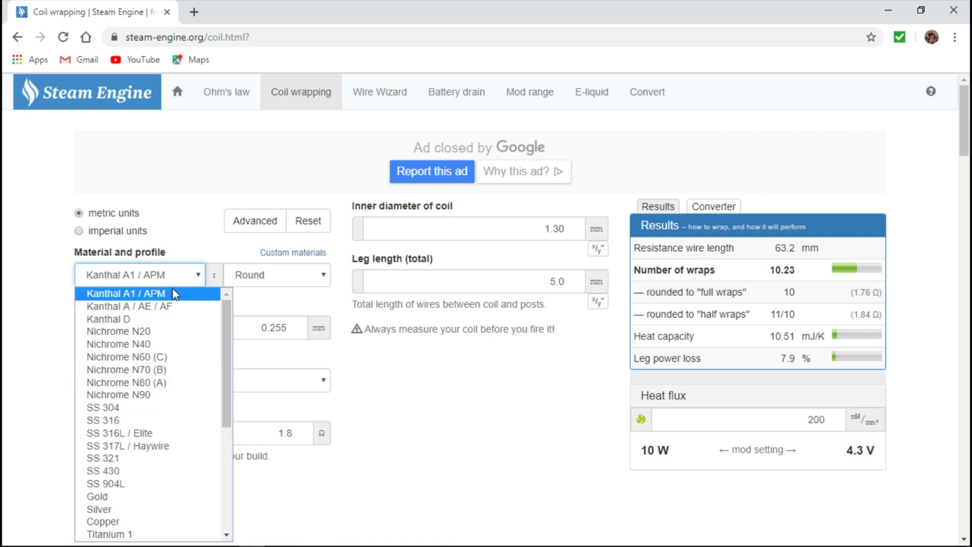
scroll(135, 324, "down", 4)
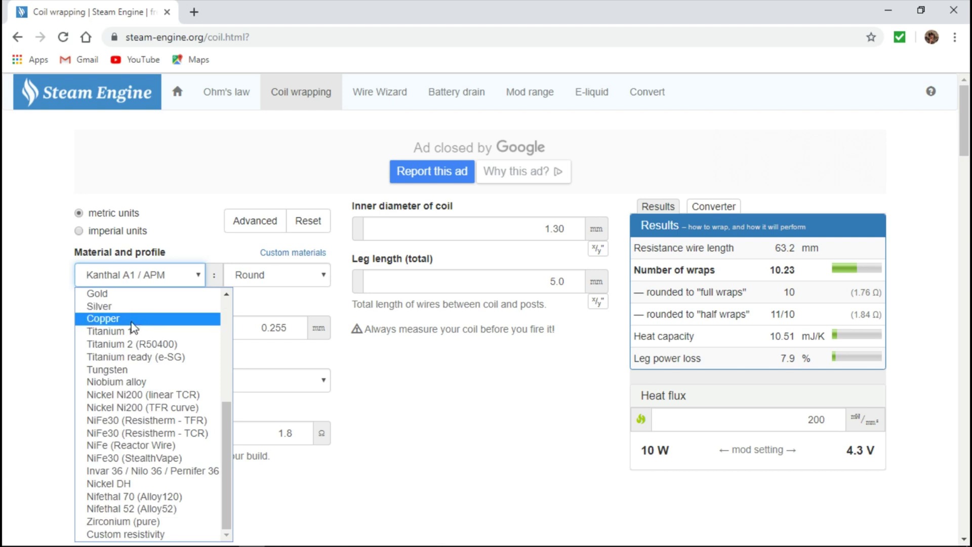
scroll(143, 303, "up", 3)
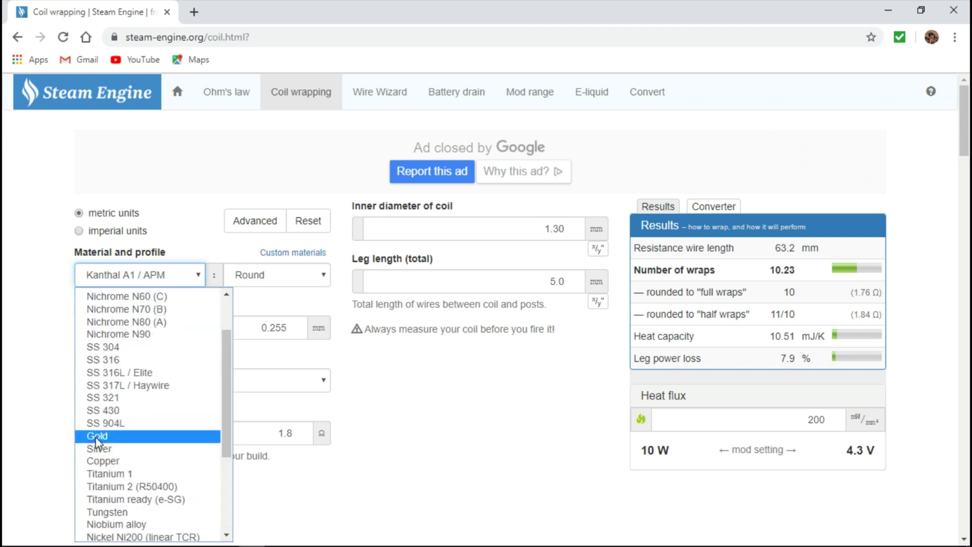
scroll(101, 322, "up", 2)
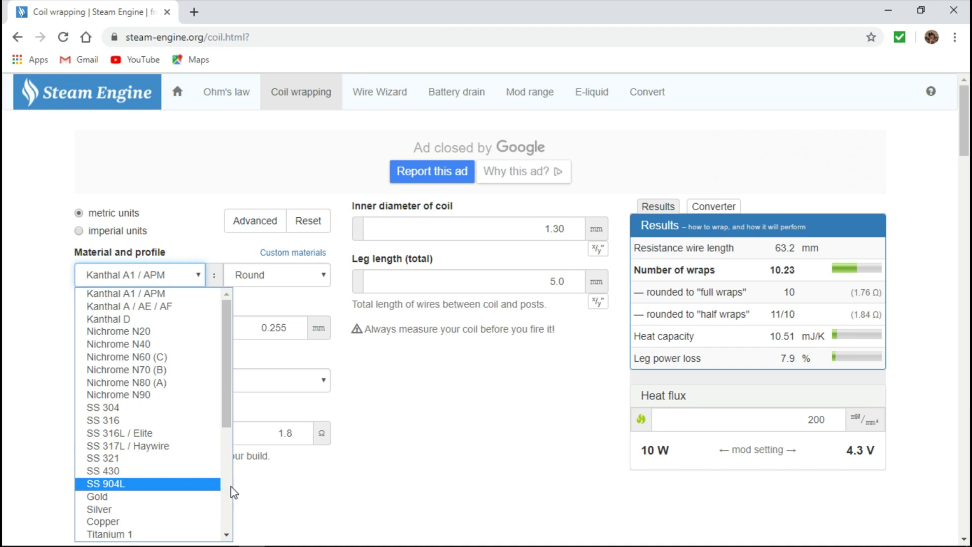
left_click(152, 382)
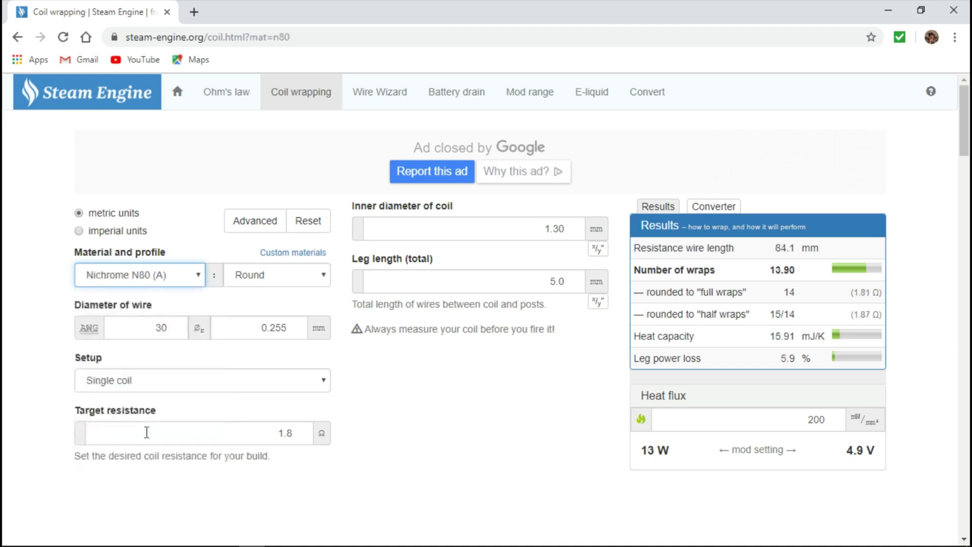
Set the wire material to Kanthal A1 / APM and its profile to Round.
left_click(204, 277)
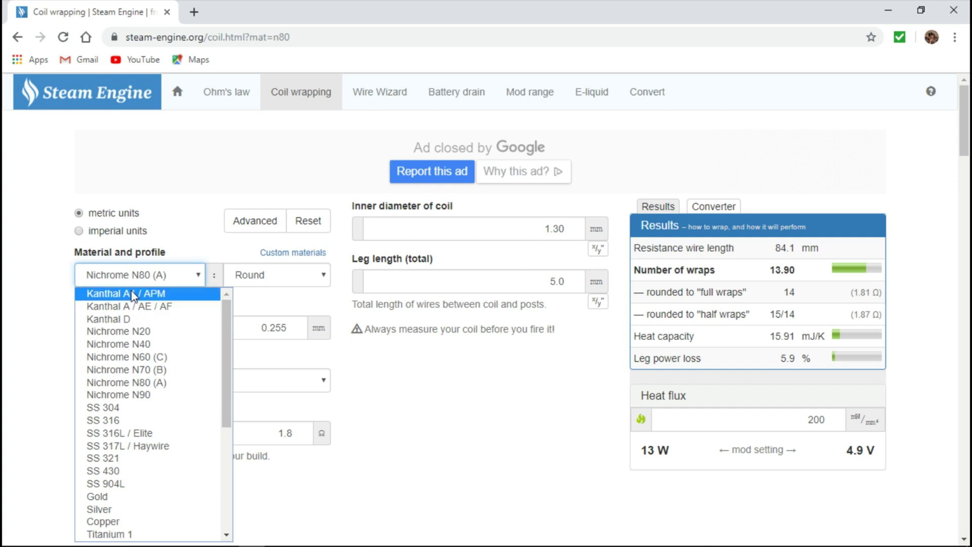
left_click(132, 293)
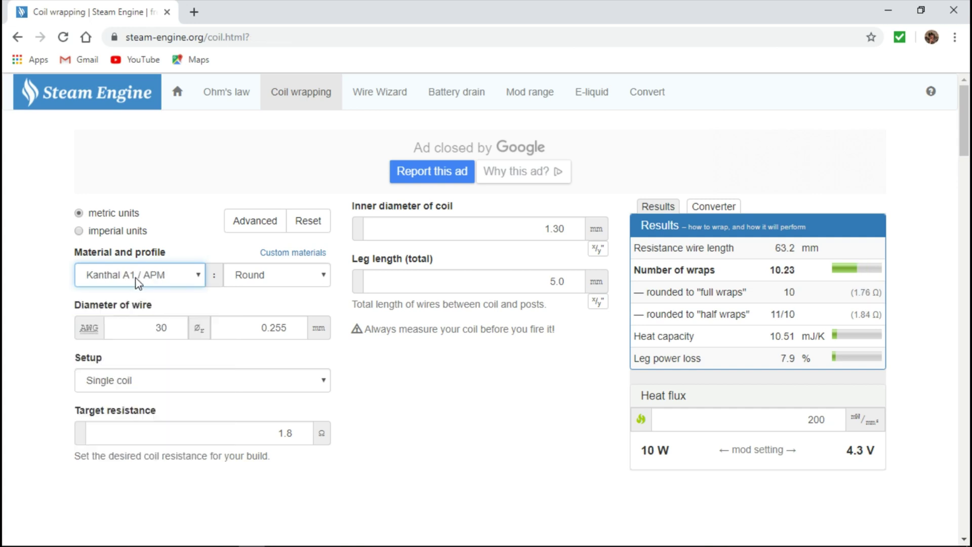
left_click(202, 278)
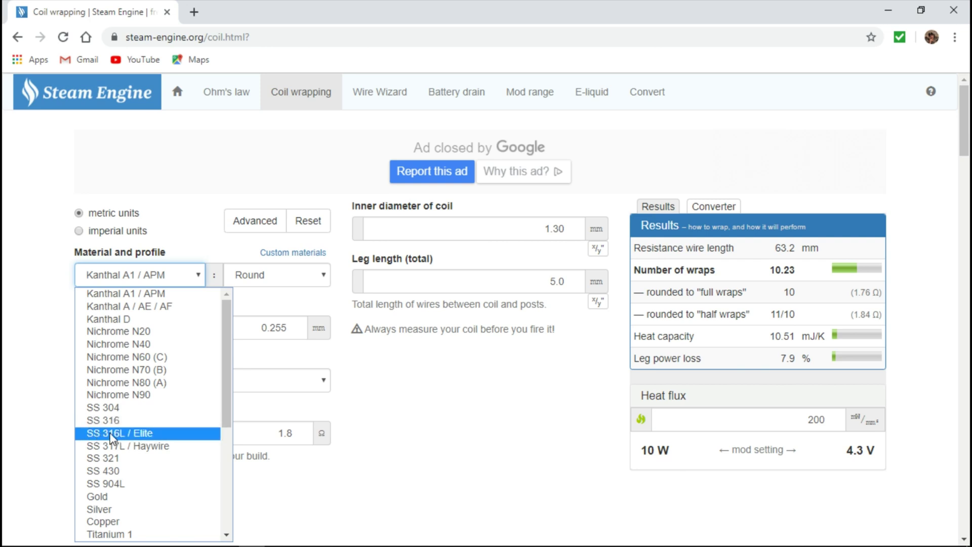
scroll(109, 440, "down", 5)
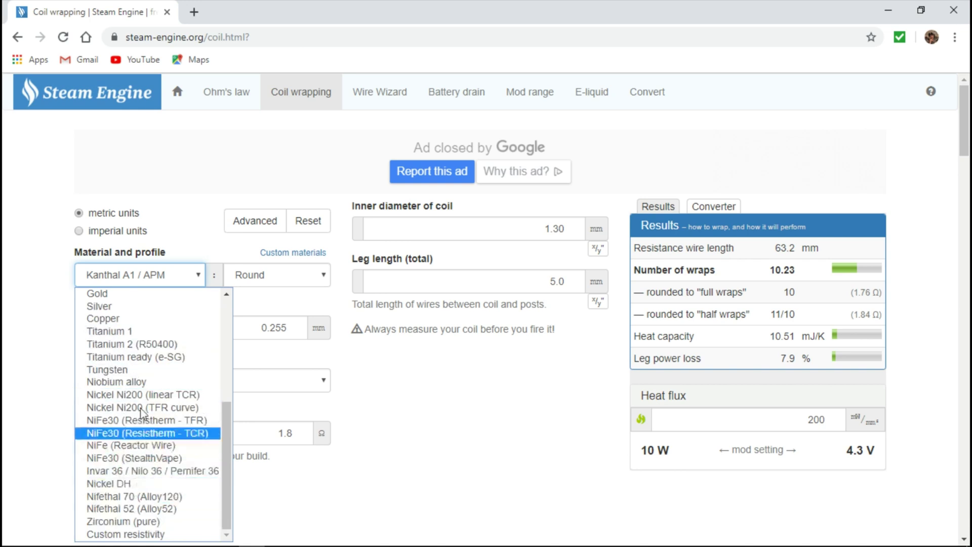
scroll(142, 346, "up", 5)
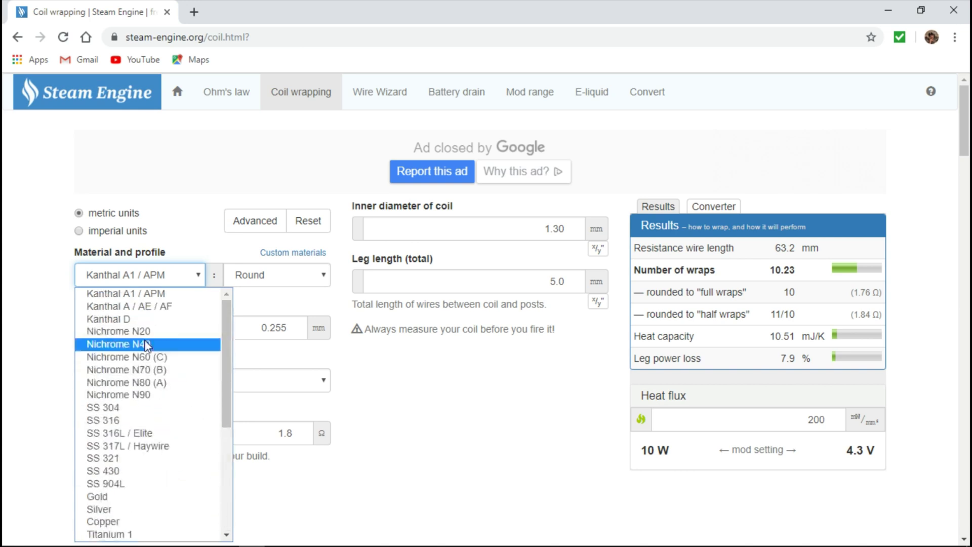
left_click(104, 295)
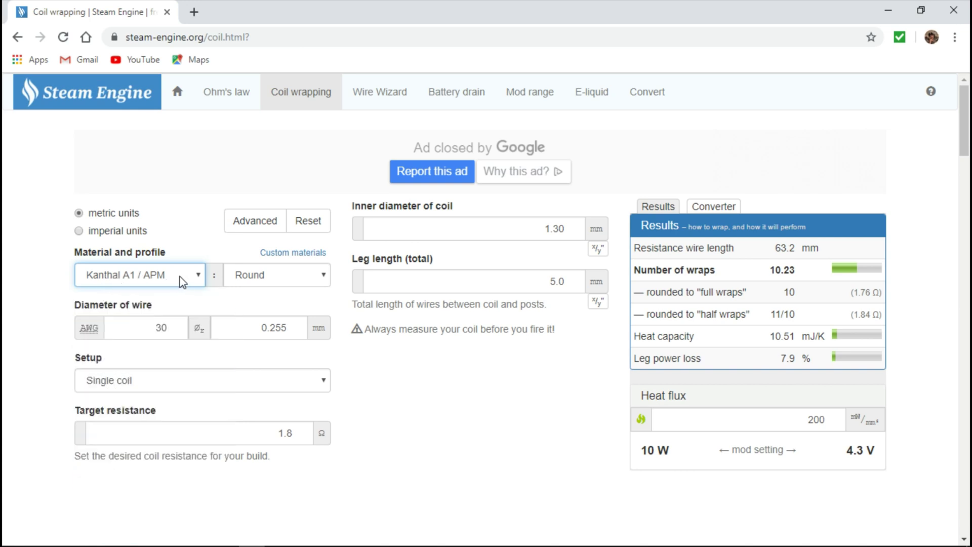
left_click(324, 282)
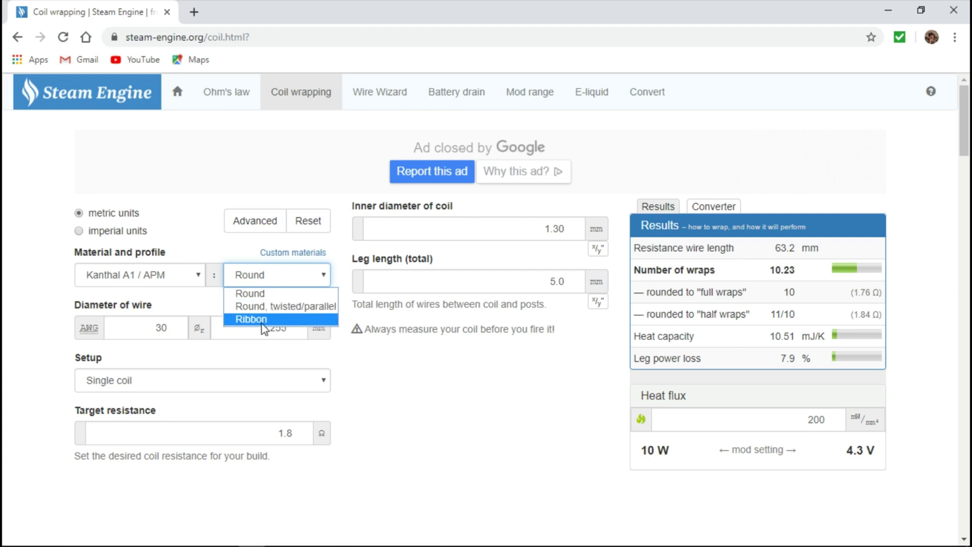
left_click(261, 298)
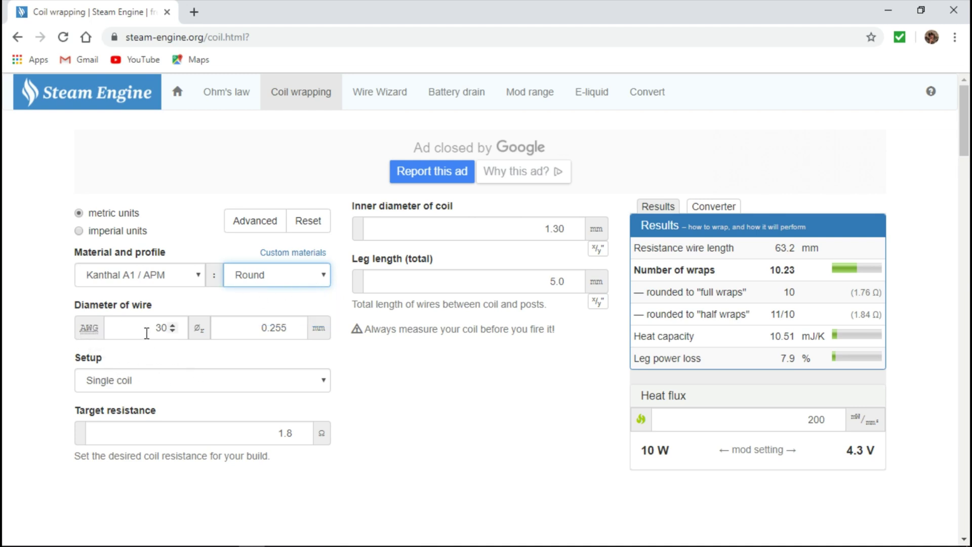
Set the wire diameter to 24 AWG.
left_click(173, 331)
left_click_drag(174, 331, 174, 331)
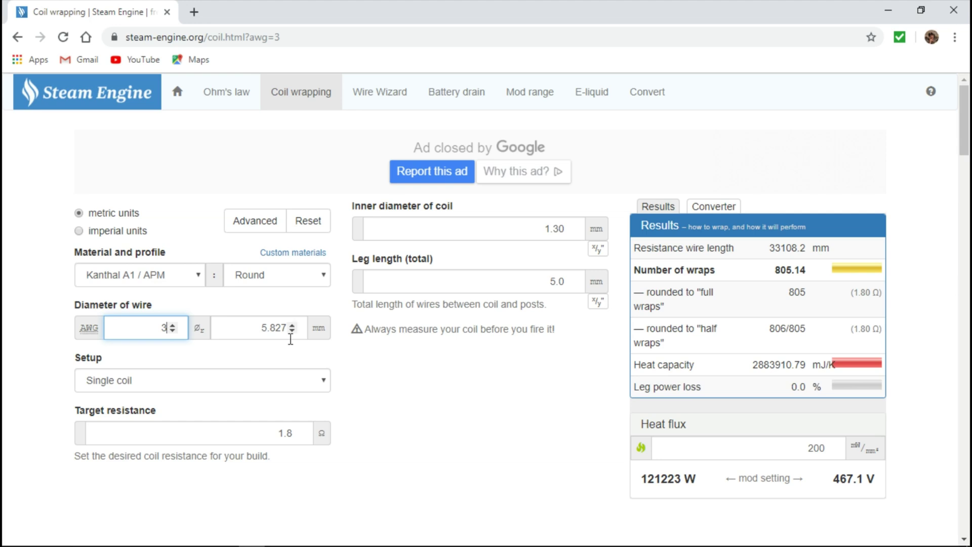
left_click(172, 325)
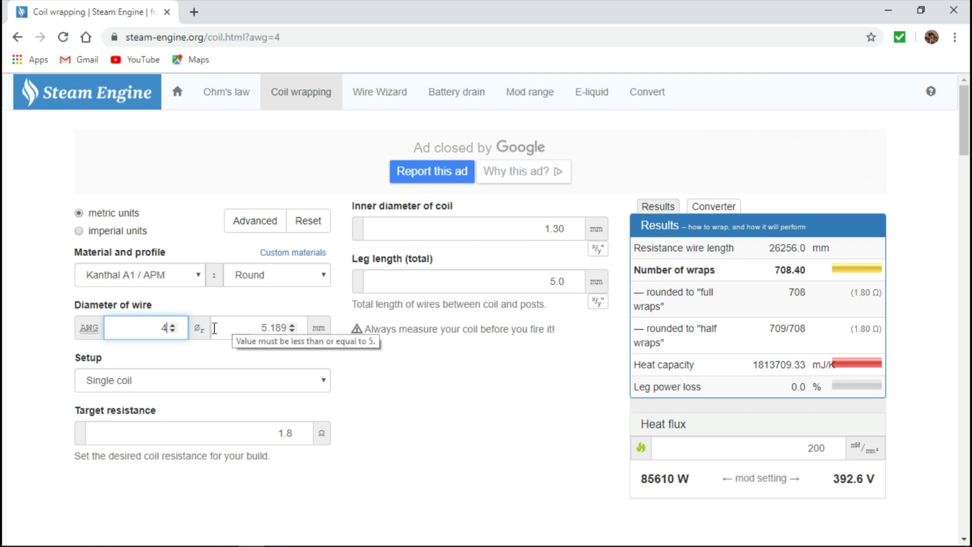
left_click(172, 327)
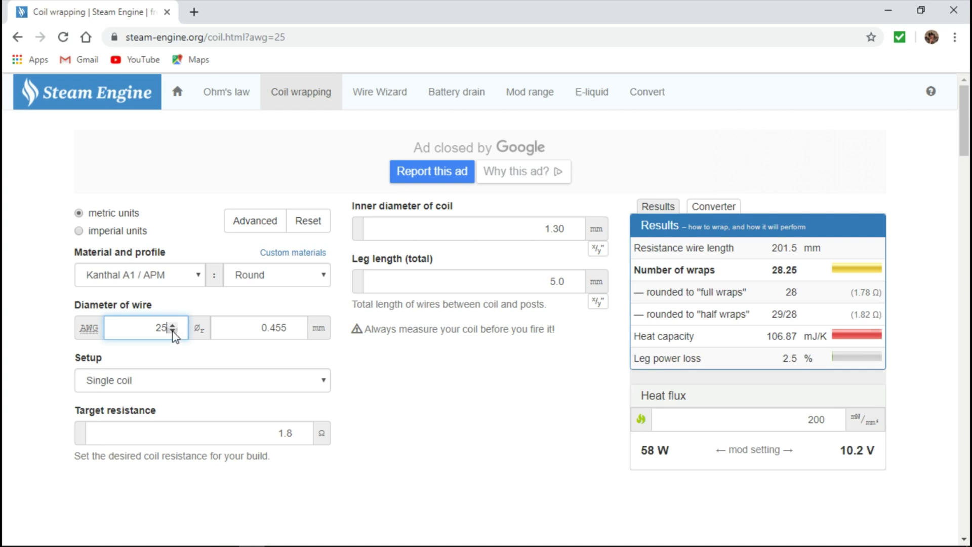
left_click(172, 331)
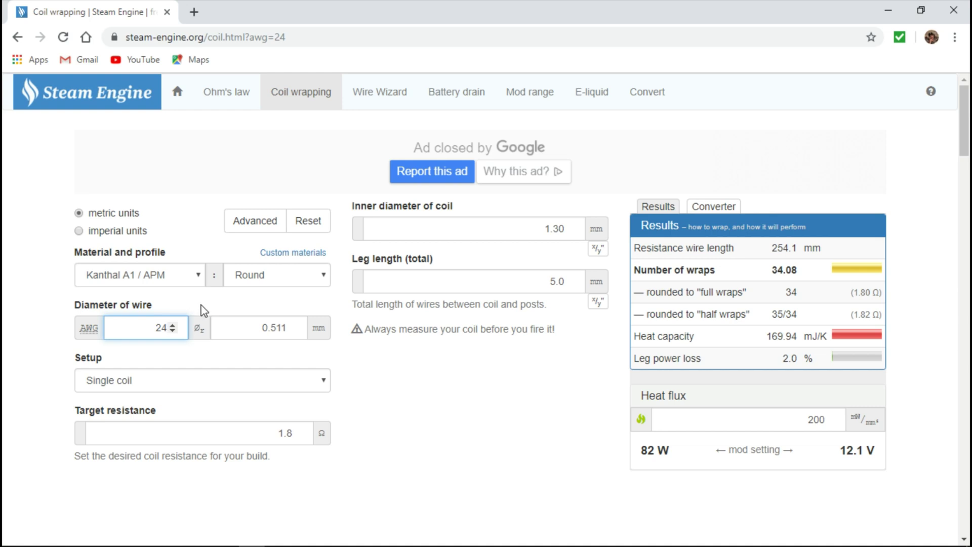
left_click(551, 282)
right_click(536, 345)
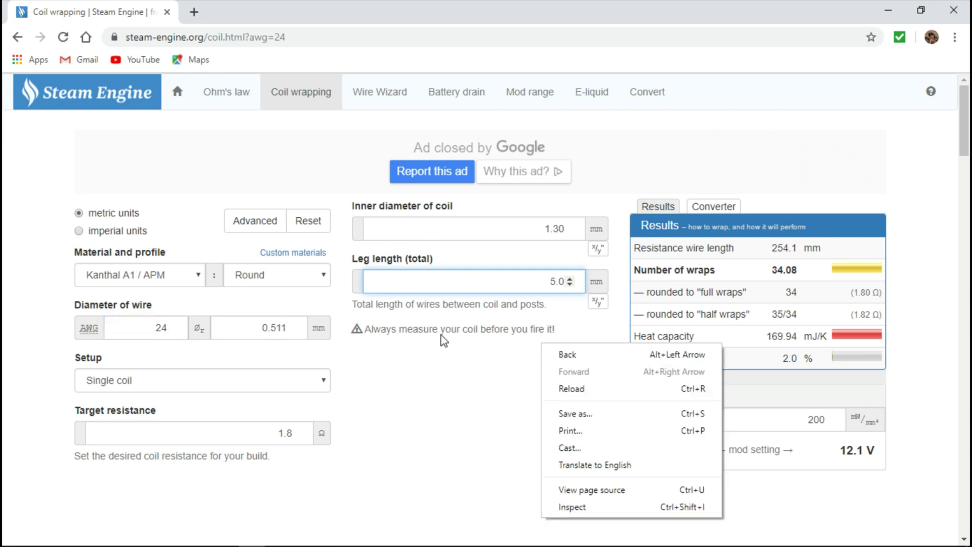
left_click(938, 343)
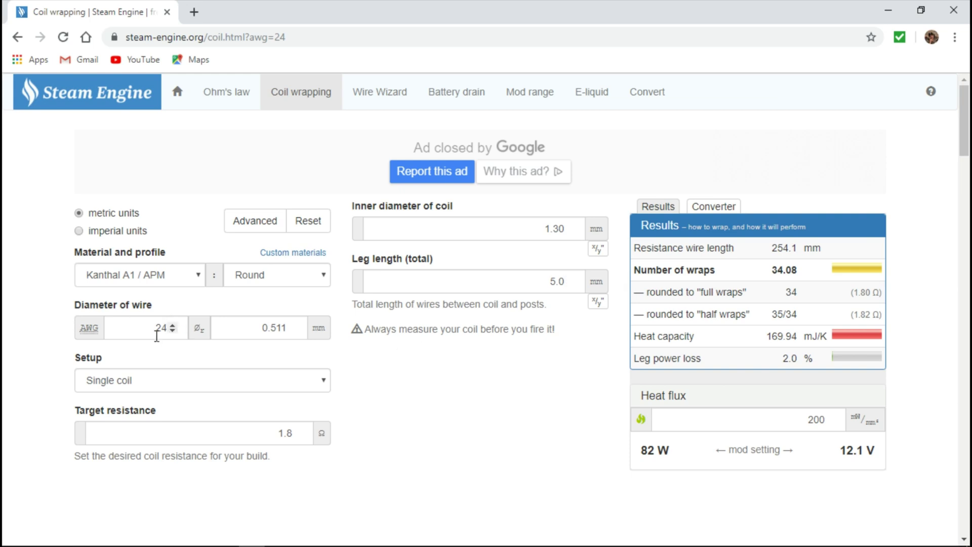
Choose the Single coil setup and set the target resistance to 0.5 Ω.
left_click(324, 384)
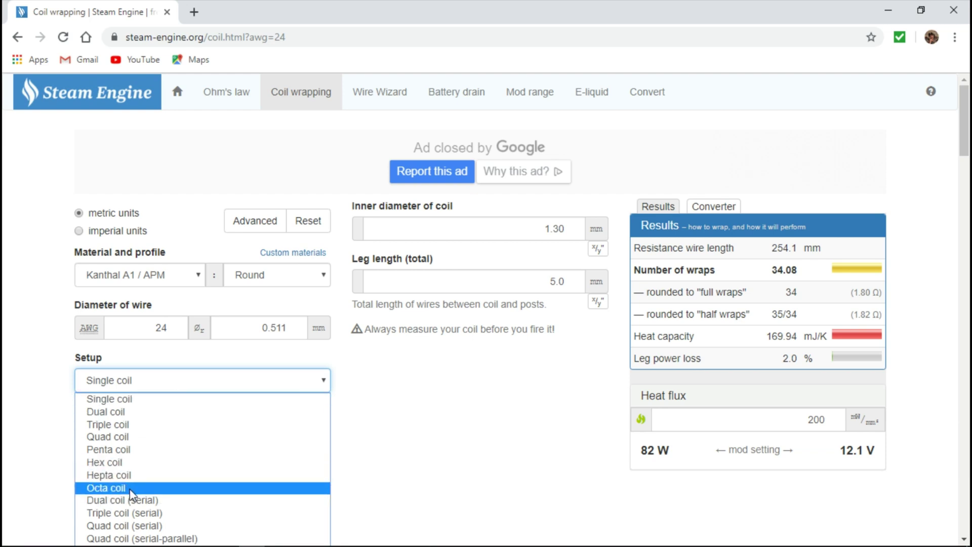
left_click(115, 398)
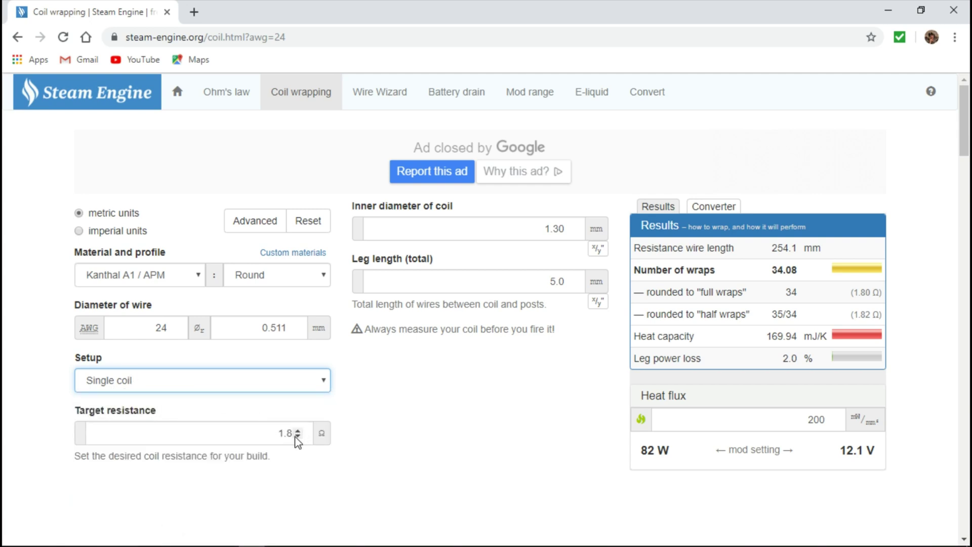
mouse_move(292, 434)
left_mouse_down()
mouse_move(271, 429)
mouse_move(298, 436)
left_mouse_up()
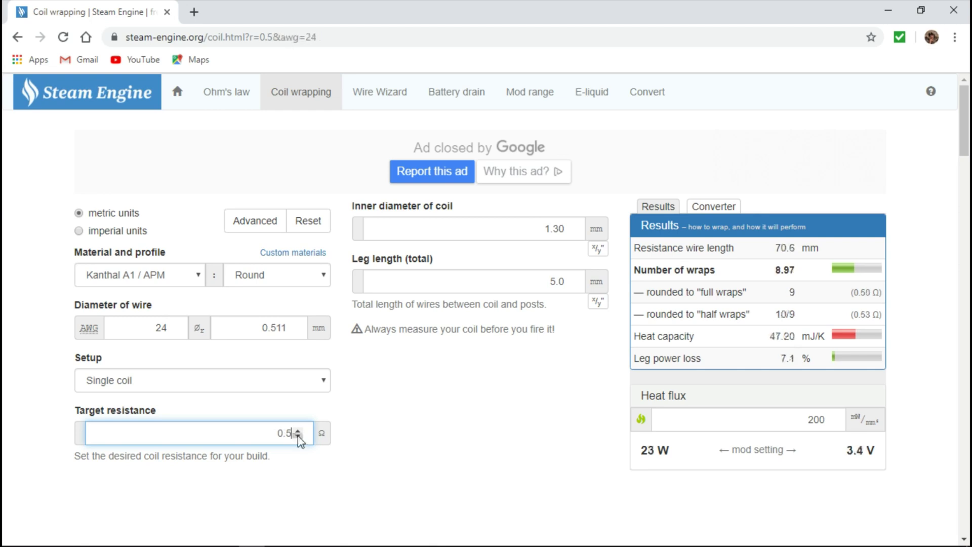
left_click(403, 416)
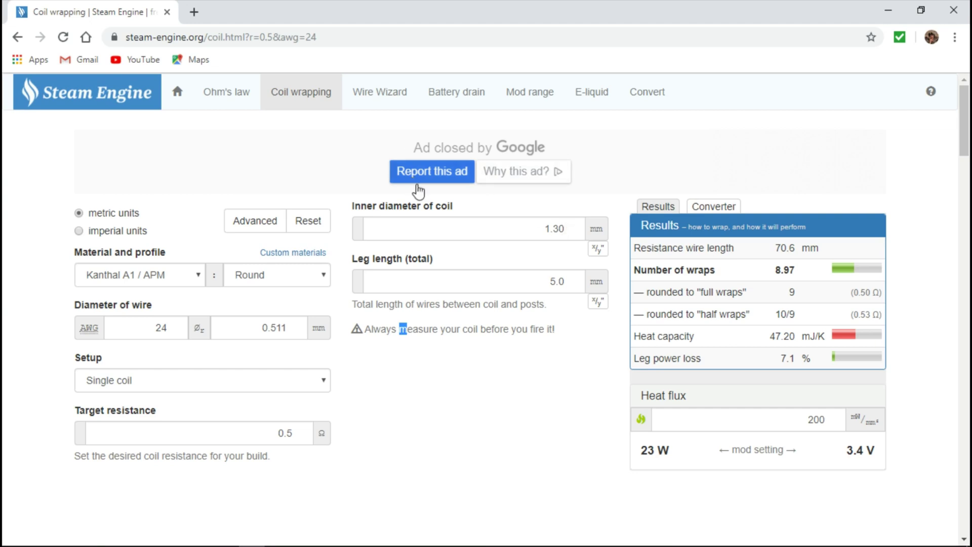
Set the inner diameter of the coil to 3 mm.
double_click(568, 226)
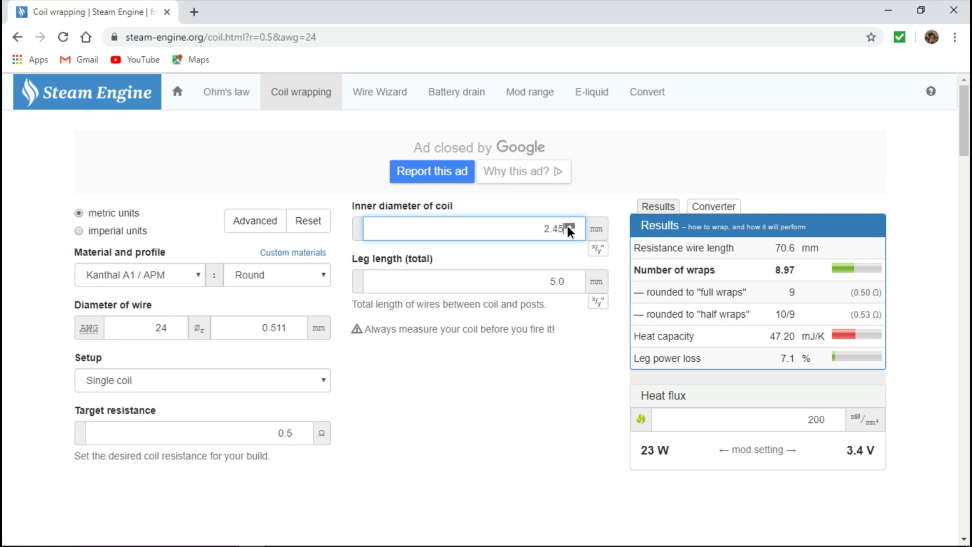
left_click_drag(567, 226, 572, 230)
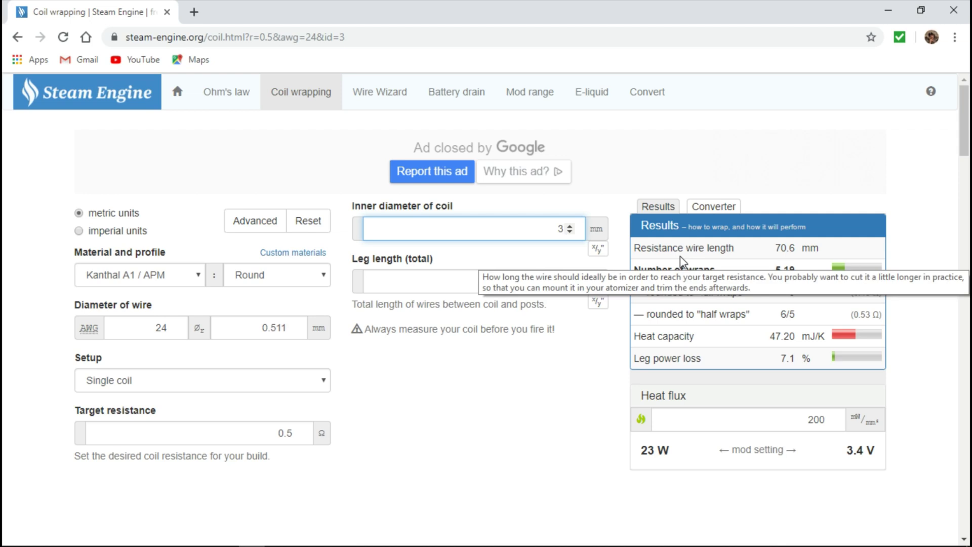
Examine the resistance wire length and heat capacity entries in the coil results.
mouse_move(683, 246)
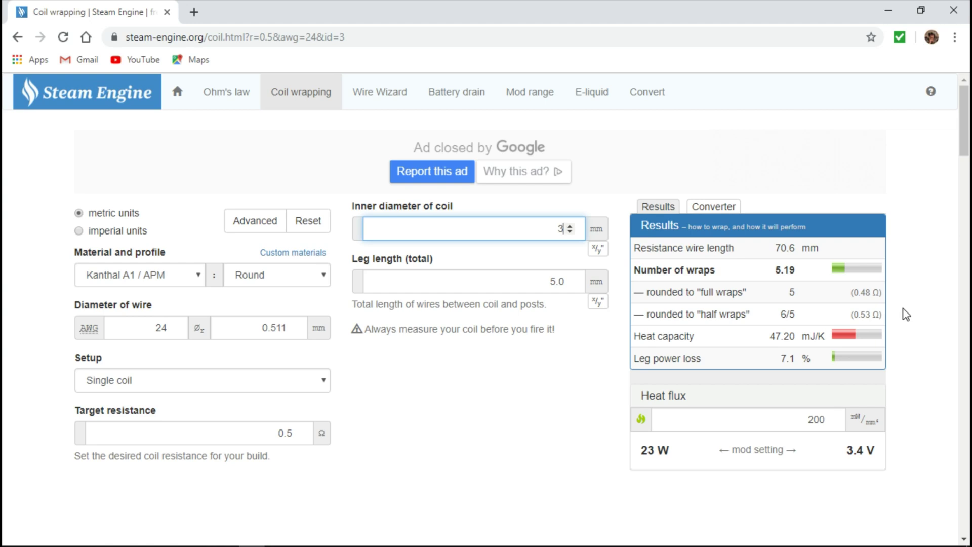
mouse_move(850, 337)
right_click(716, 351)
left_click(461, 388)
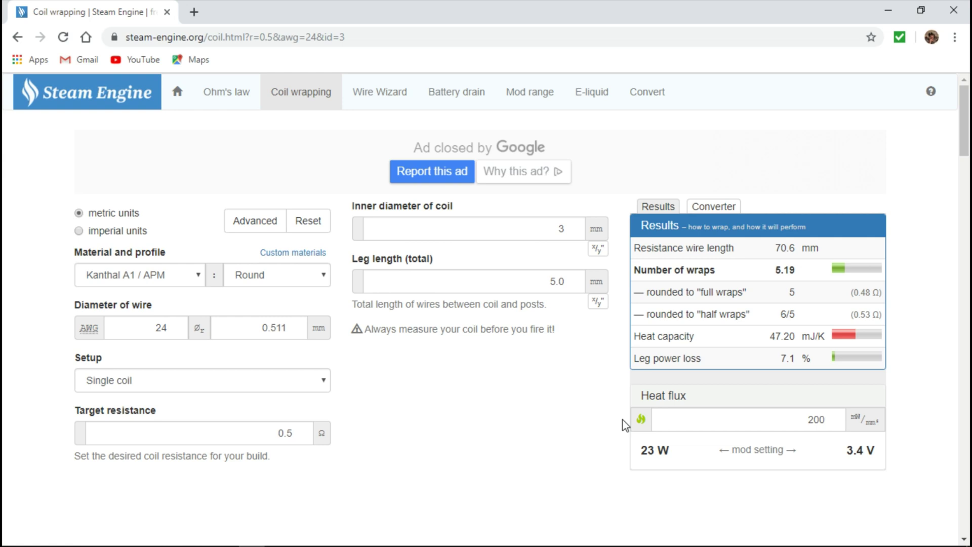
Raise the heat flux to 300 mW/mm².
left_click(830, 417)
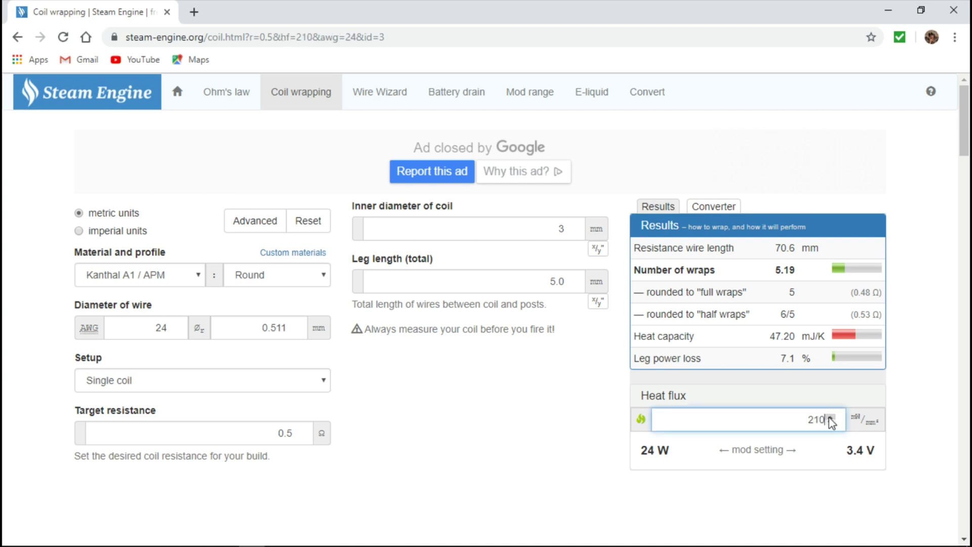
double_click(831, 417)
left_click(830, 418)
left_click(830, 417)
left_click(831, 417)
left_click(831, 417)
left_click(830, 417)
left_click(832, 417)
left_click(832, 416)
Look through the page's guidance on reading the results, how the coil calculator works and possible error sources, and return to the calculator.
scroll(526, 353, "down", 4)
scroll(526, 353, "down", 6)
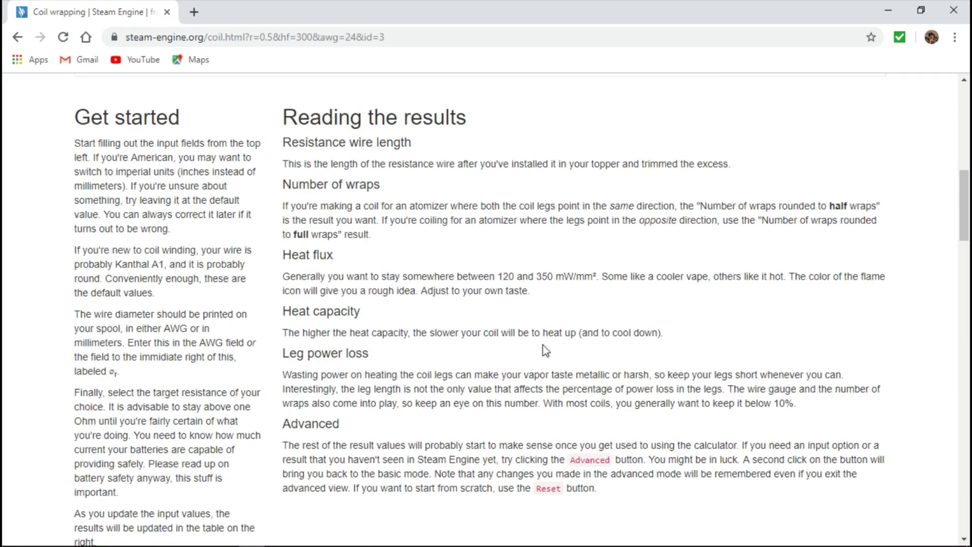
scroll(430, 148, "down", 1)
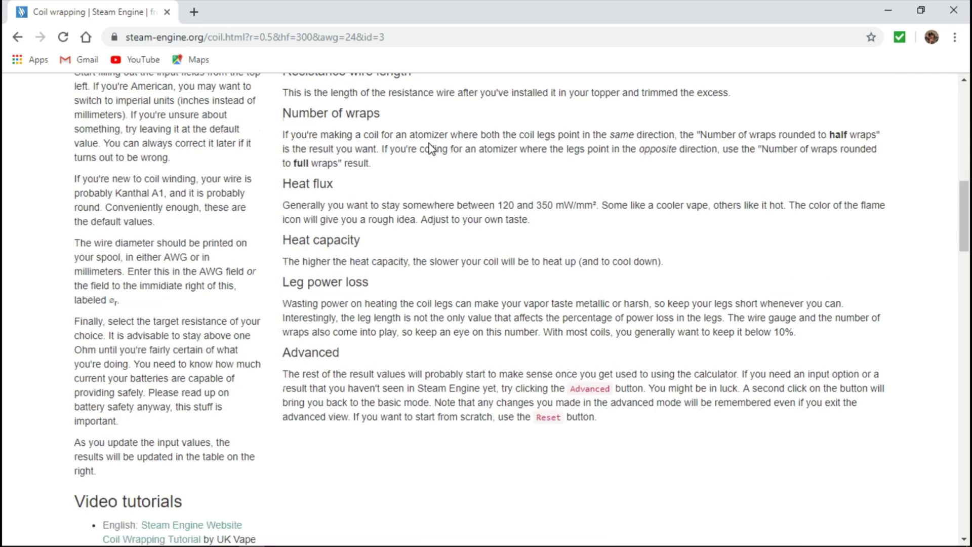
scroll(413, 363, "down", 5)
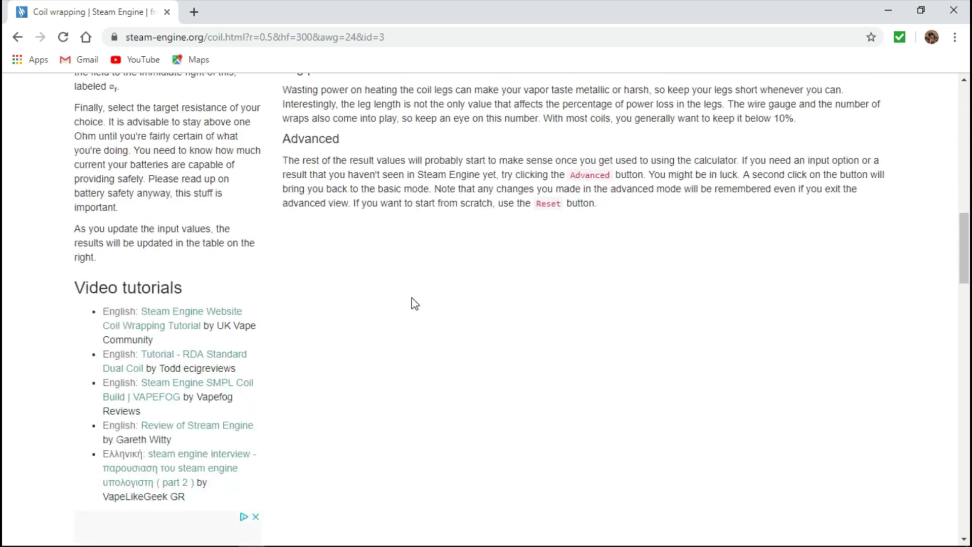
scroll(394, 302, "down", 16)
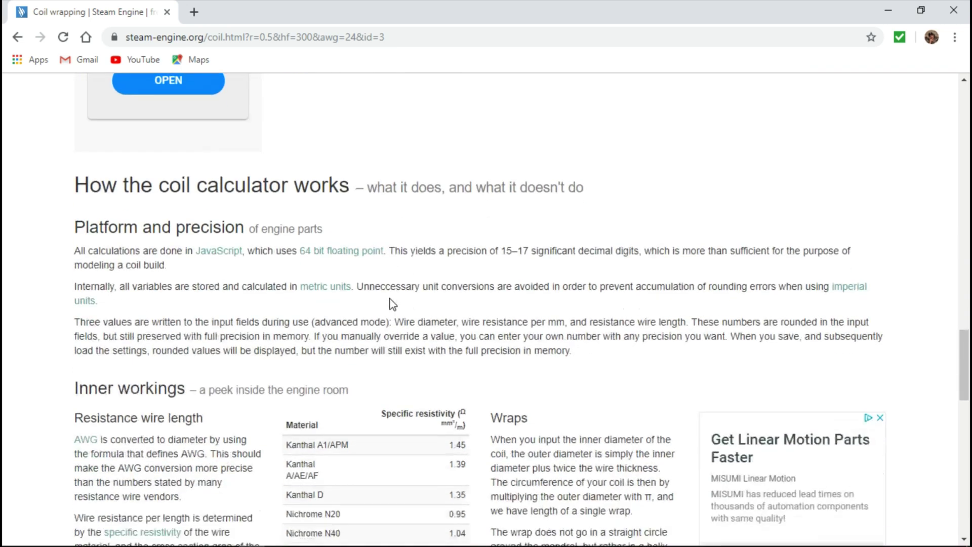
scroll(395, 294, "down", 12)
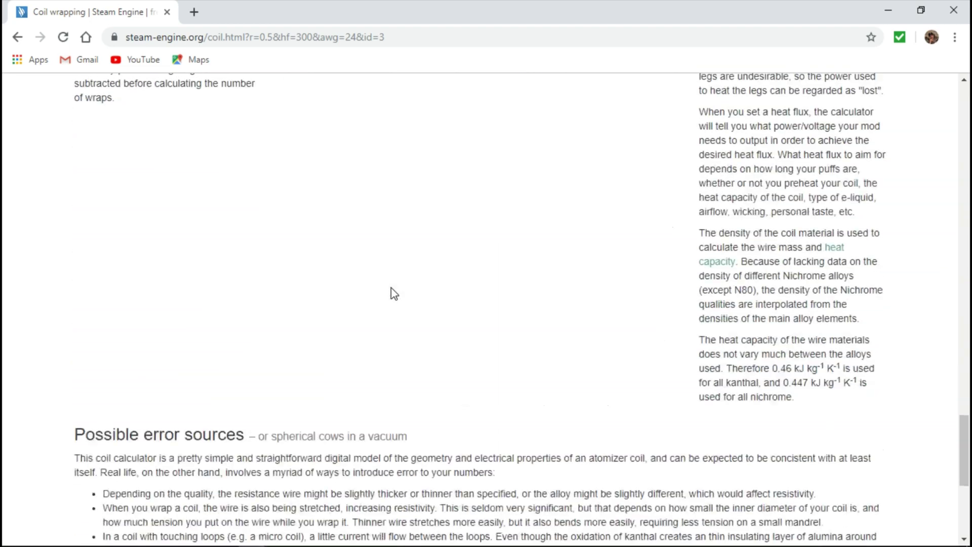
scroll(392, 282, "down", 1)
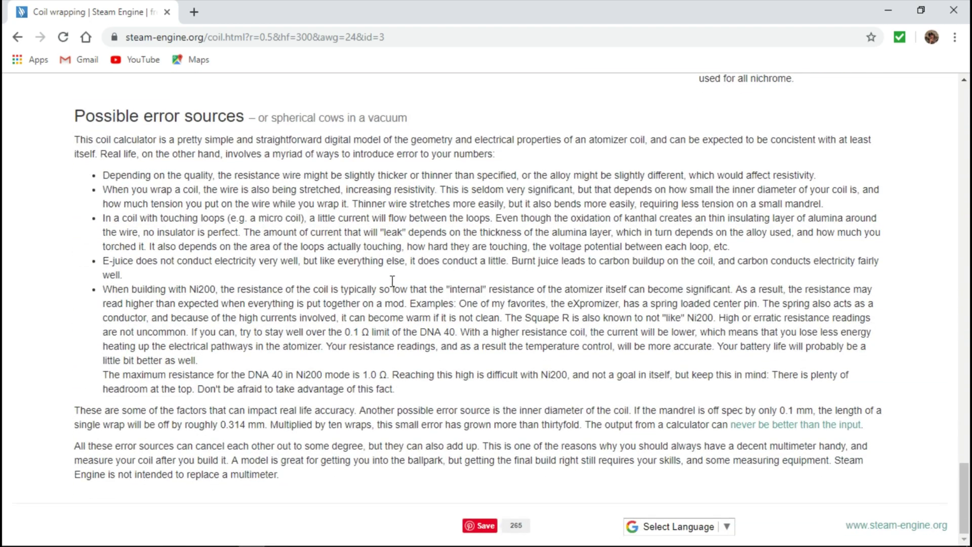
scroll(405, 258, "up", 20)
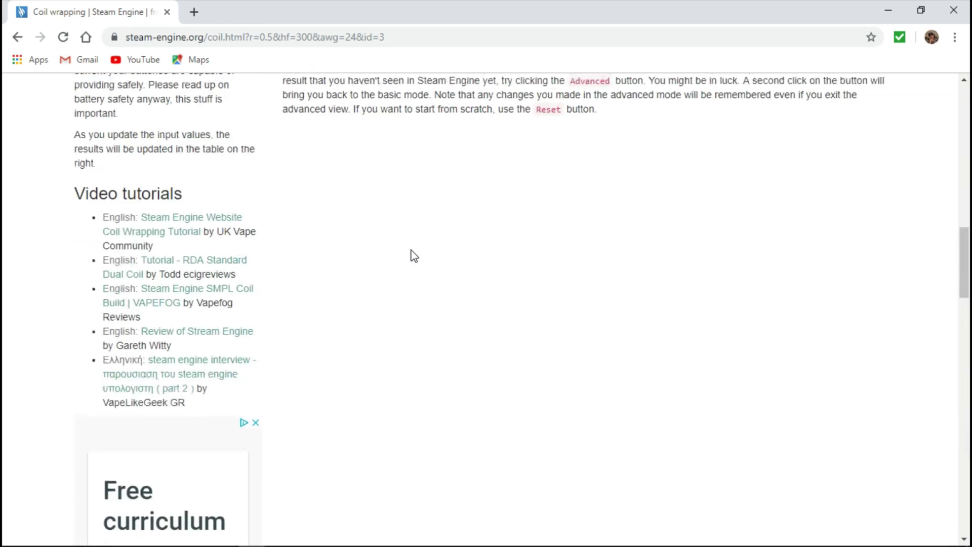
scroll(412, 250, "up", 7)
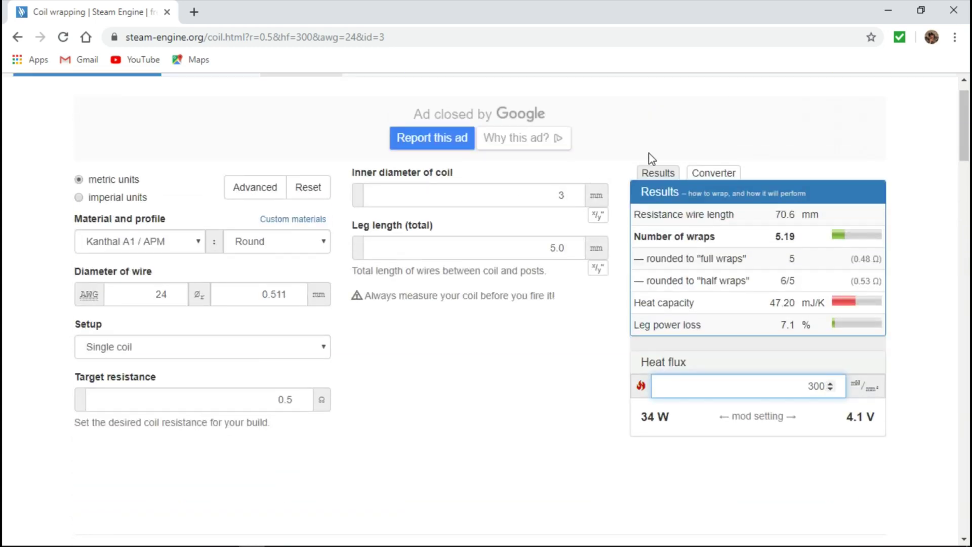